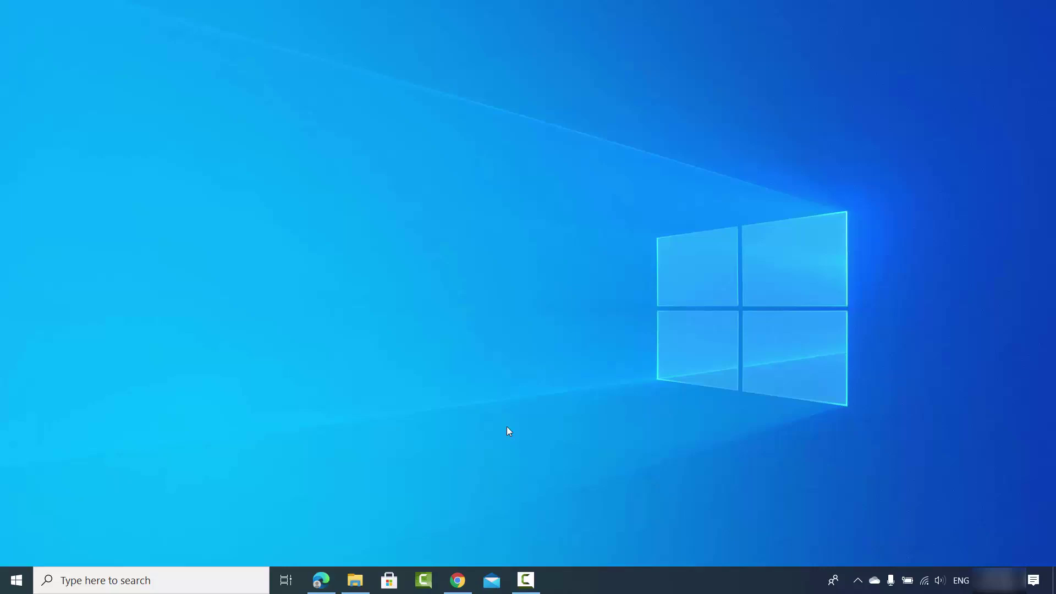
Step: Open CV.docx in Word from the MS office docs folder on DATADRIVE1 (D:)
{"action": "left_click", "coordinate": [356, 577]}
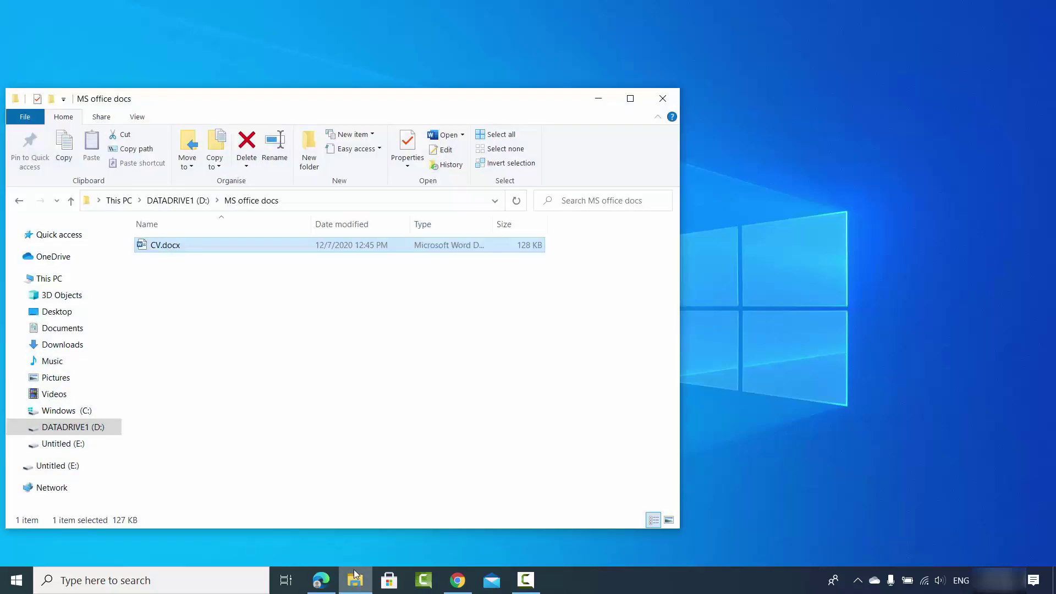
{"action": "double_click", "coordinate": [179, 248]}
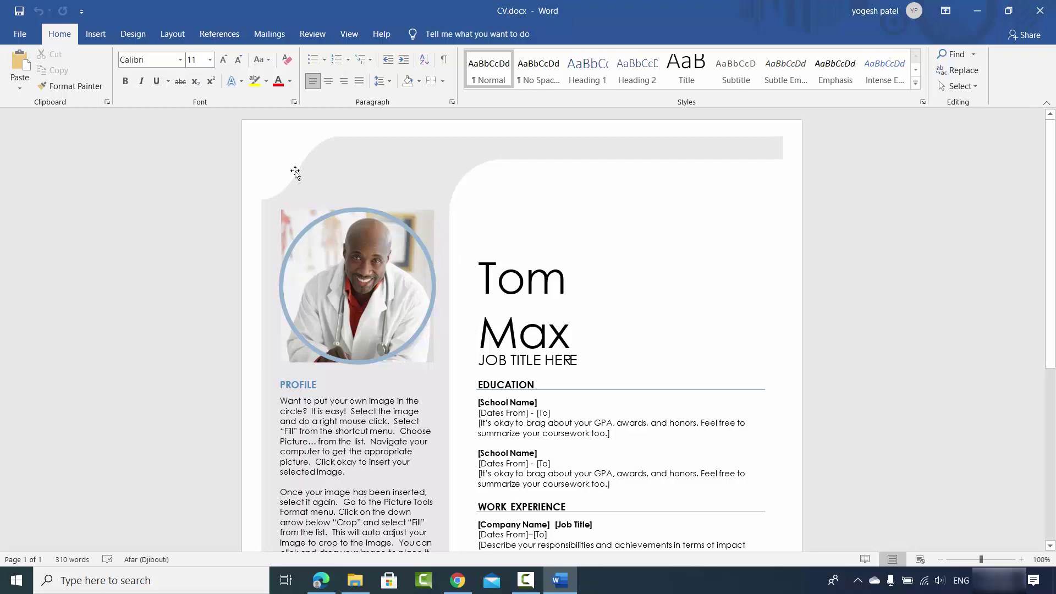
Step: Bring up the File backstage for the CV.docx résumé
{"action": "left_click", "coordinate": [22, 36]}
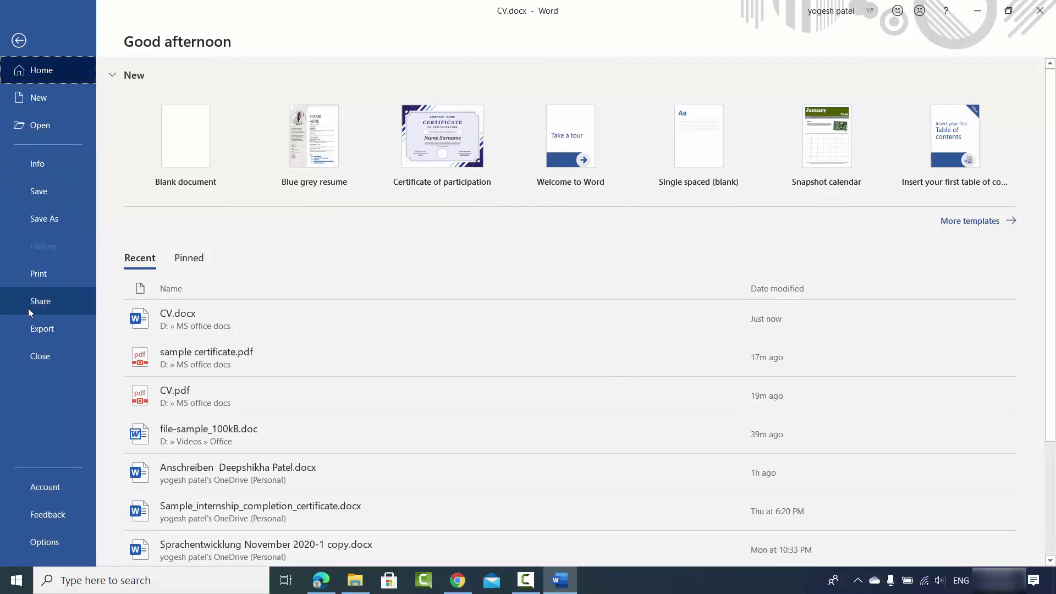
Step: In the Save As dialog, set the save type to PDF (*.pdf) so the file becomes CV.pdf
{"action": "left_click", "coordinate": [41, 220]}
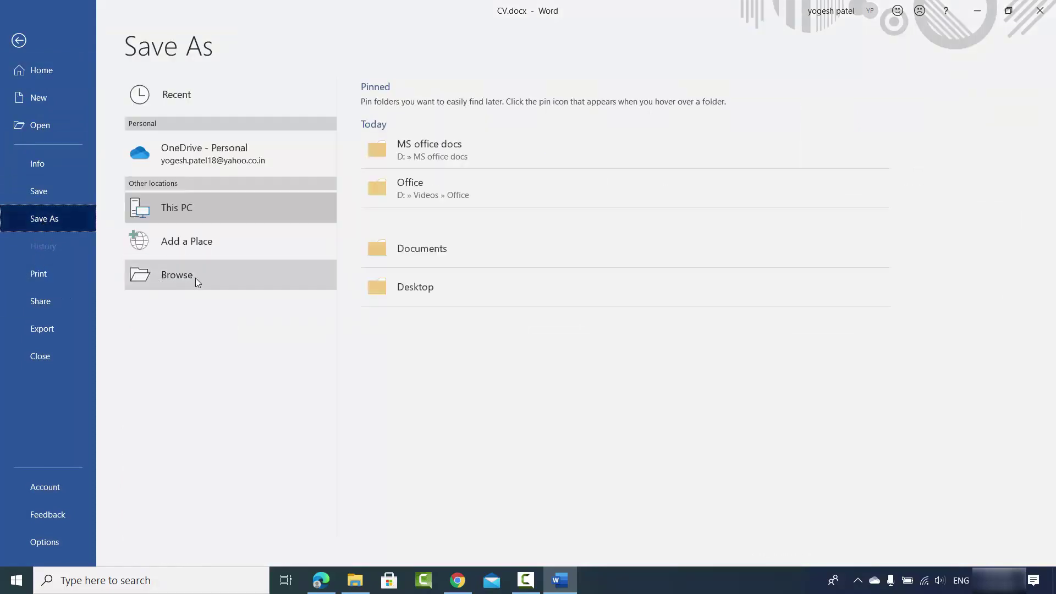
{"action": "left_click", "coordinate": [181, 280]}
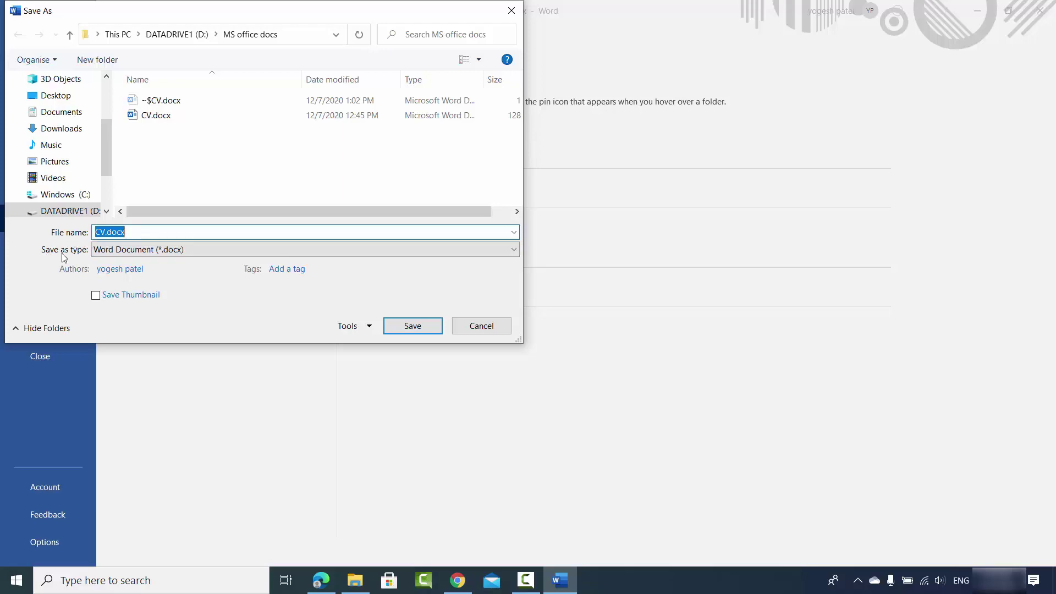
{"action": "left_click", "coordinate": [110, 250]}
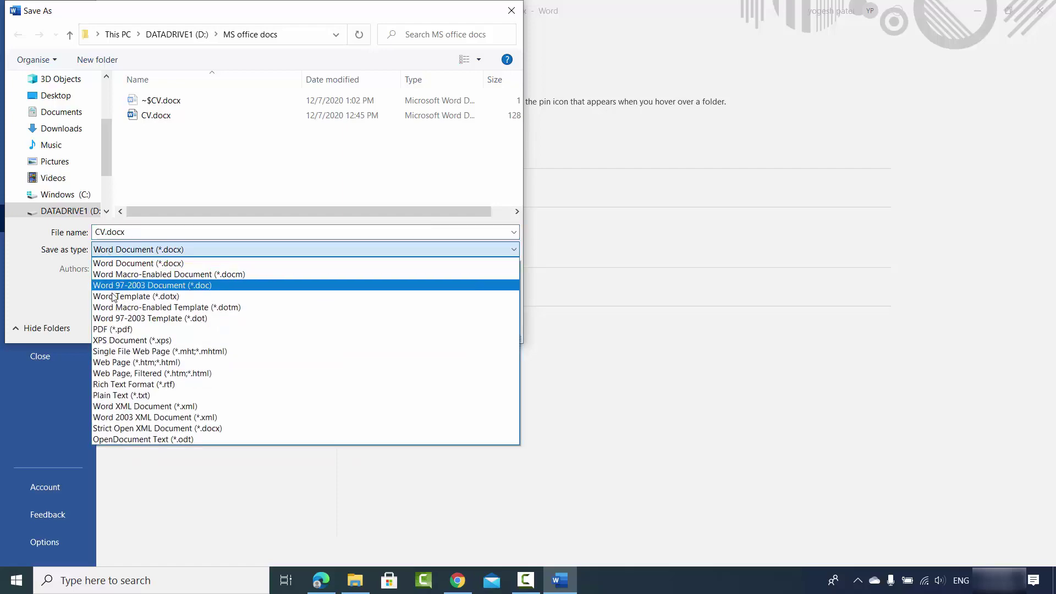
{"action": "left_click", "coordinate": [104, 331]}
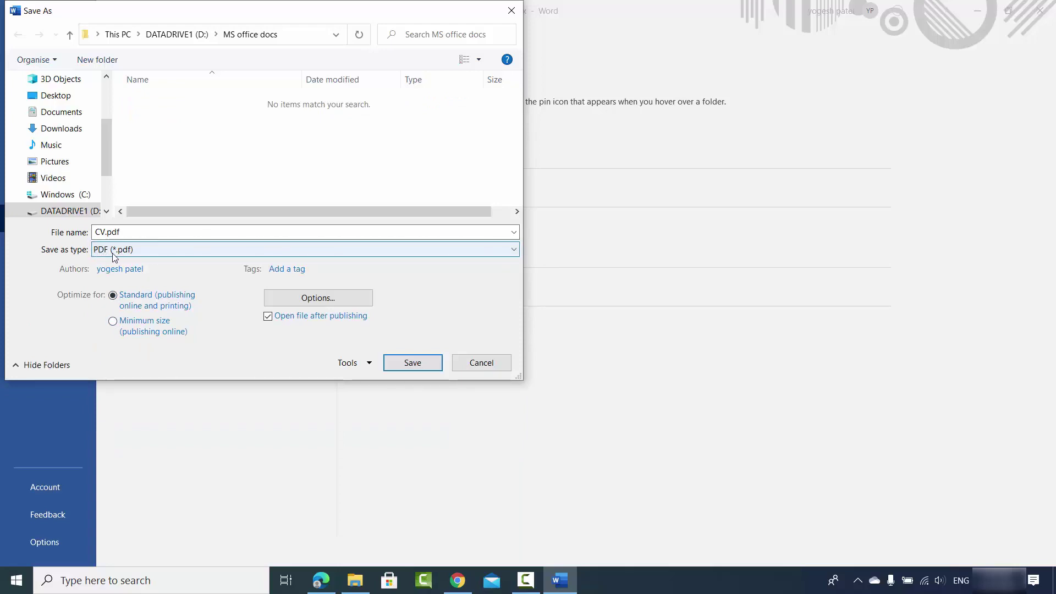
{"action": "left_click", "coordinate": [303, 302]}
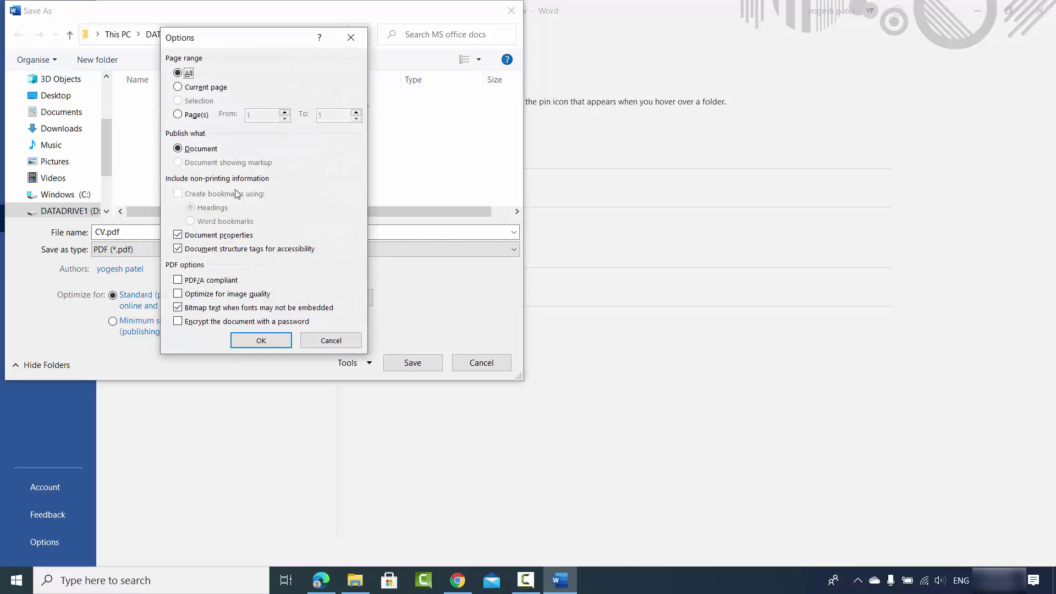
{"action": "left_click", "coordinate": [179, 88]}
{"action": "left_click", "coordinate": [178, 115]}
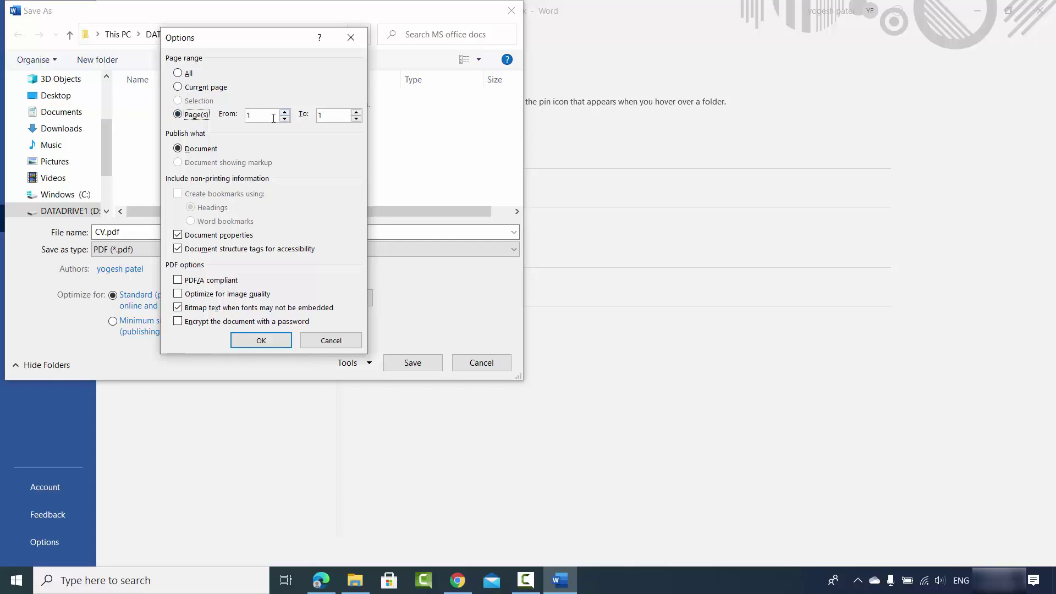
{"action": "left_click", "coordinate": [182, 74]}
{"action": "key", "text": "Escape"}
{"action": "left_click", "coordinate": [334, 297]}
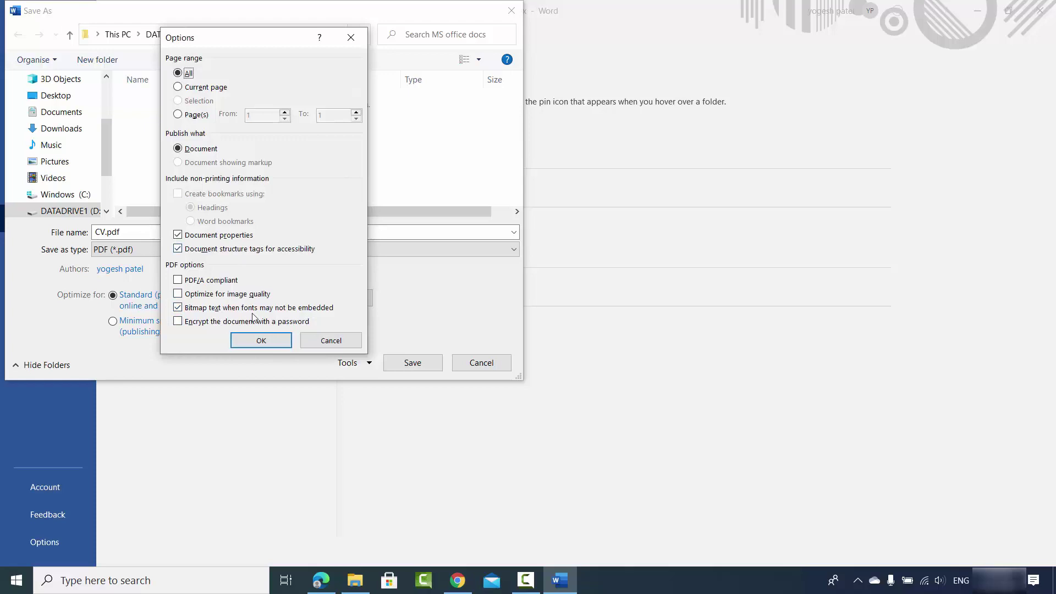
{"action": "left_click", "coordinate": [261, 342]}
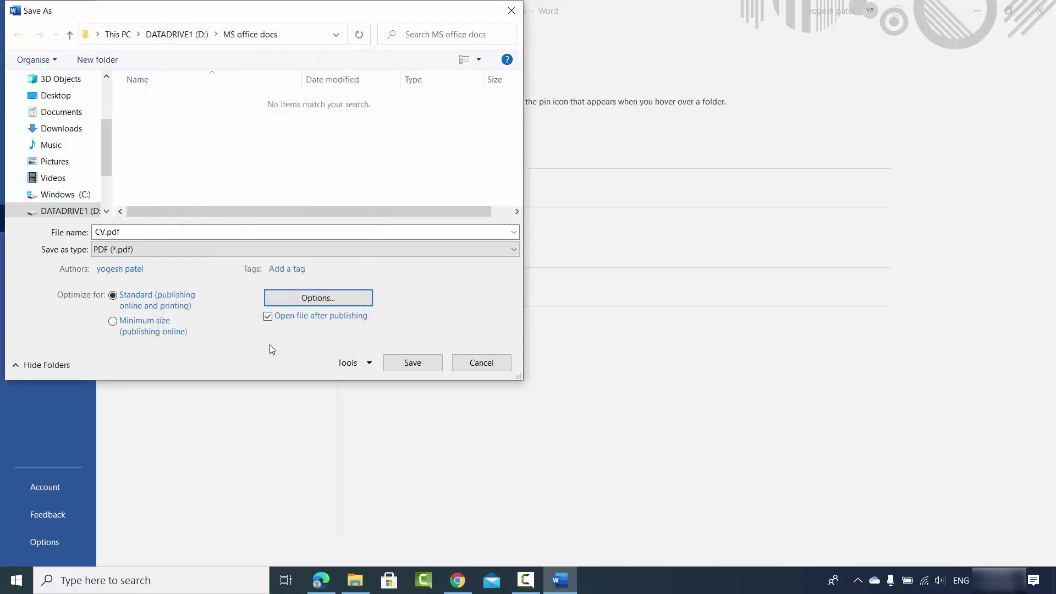
Step: Export the résumé as CV.pdf, then minimize the Edge PDF viewer
{"action": "left_click", "coordinate": [417, 362]}
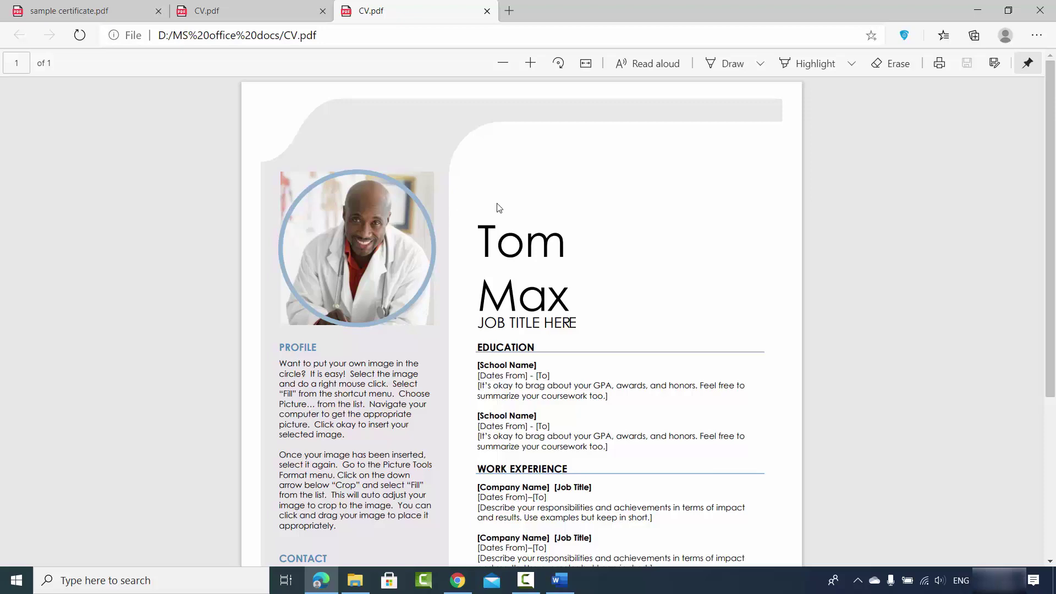
{"action": "left_click", "coordinate": [978, 10]}
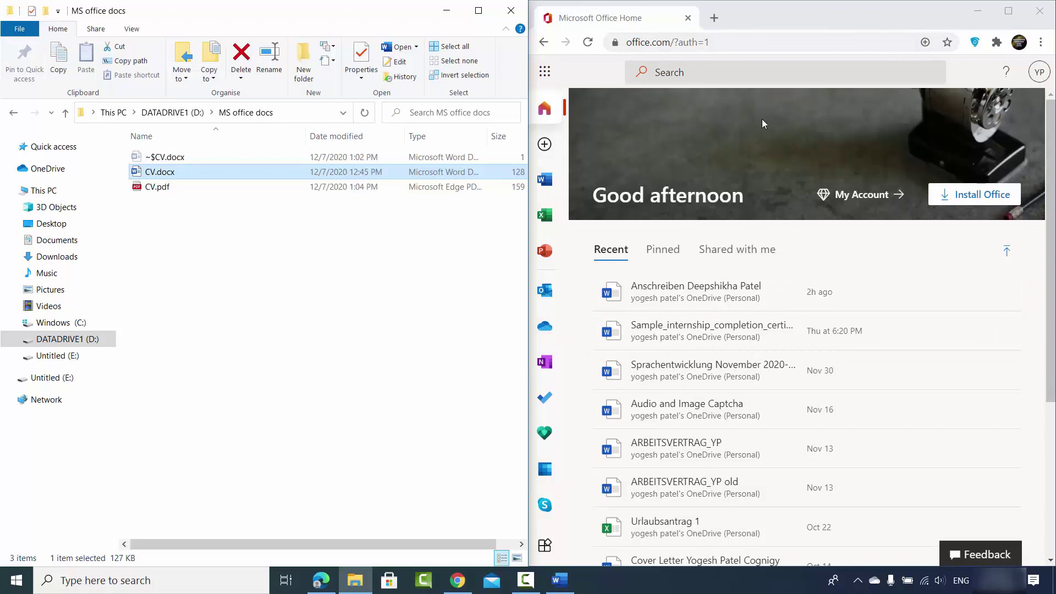
Step: Upload CV.docx onto the Office Home page and maximize the Chrome window
{"action": "left_click_drag", "start_coordinate": [169, 173], "coordinate": [784, 258]}
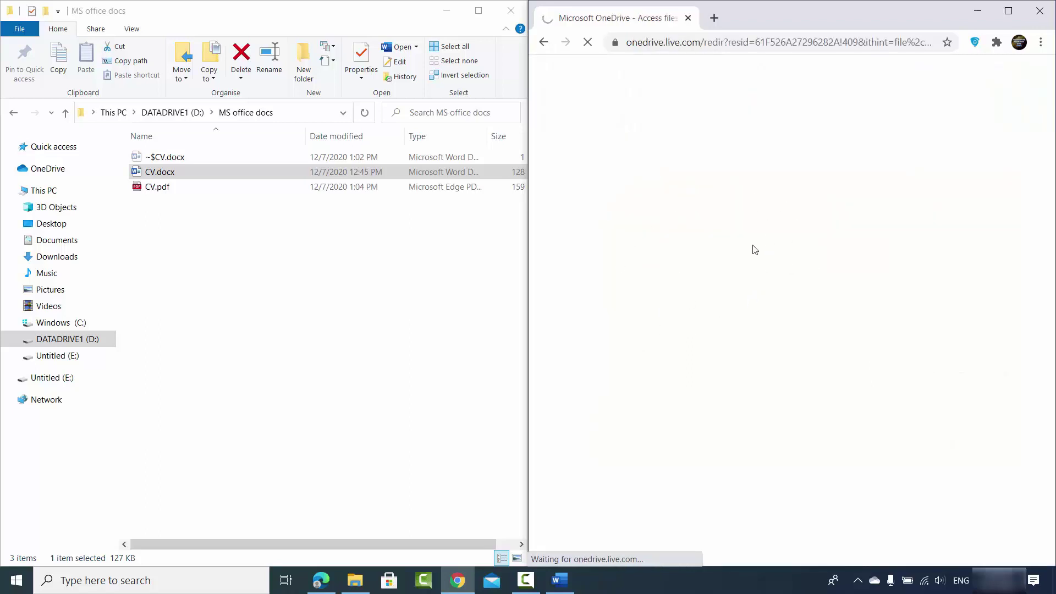
{"action": "left_click", "coordinate": [1007, 13]}
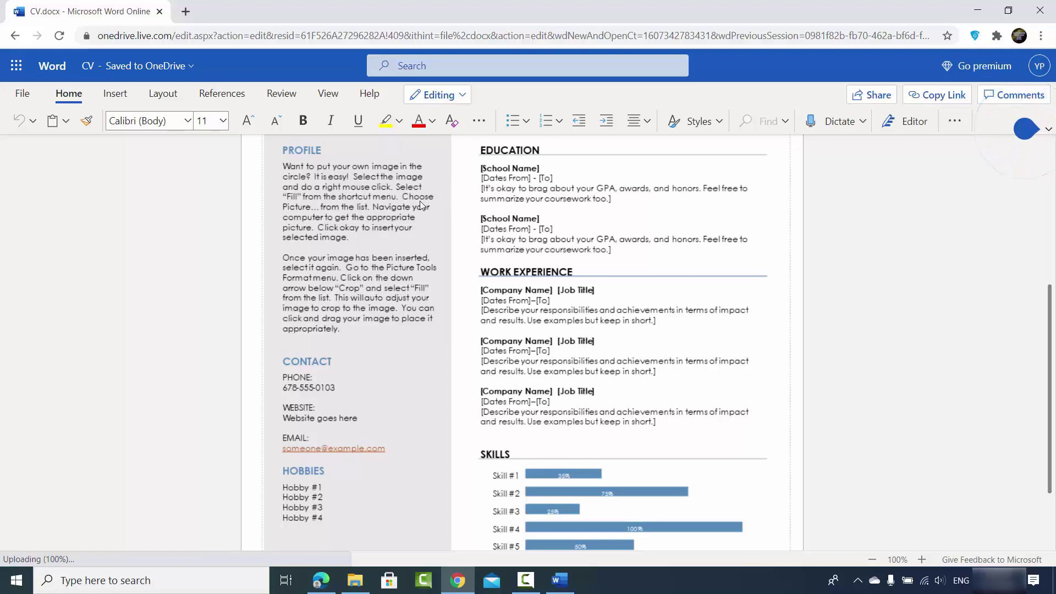
Step: Download the Word Online résumé as a PDF through File > Save As
{"action": "scroll", "coordinate": [437, 186], "scroll_direction": "up", "scroll_amount": 5}
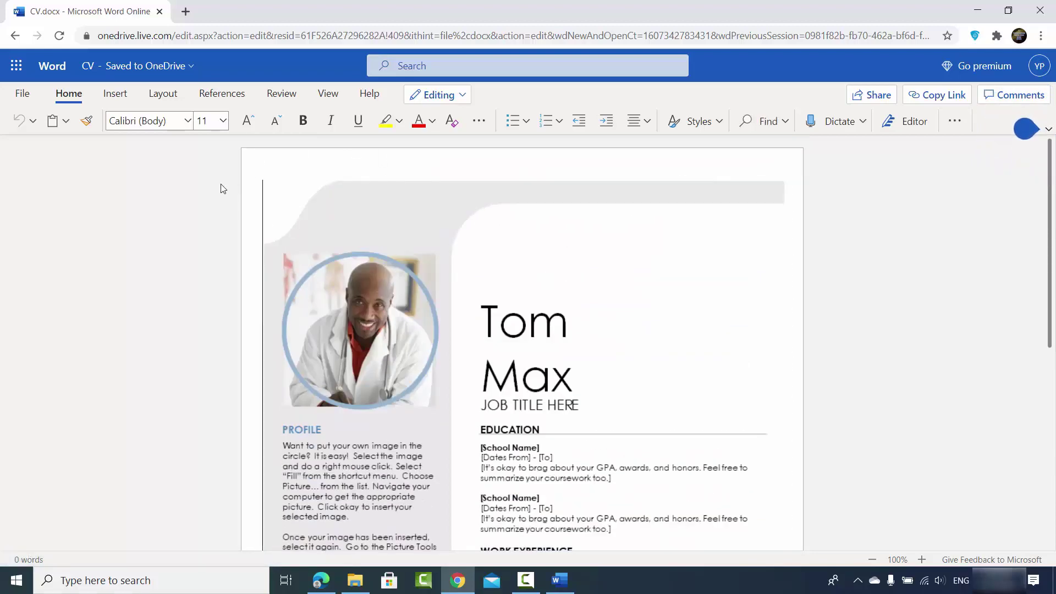
{"action": "left_click", "coordinate": [22, 98]}
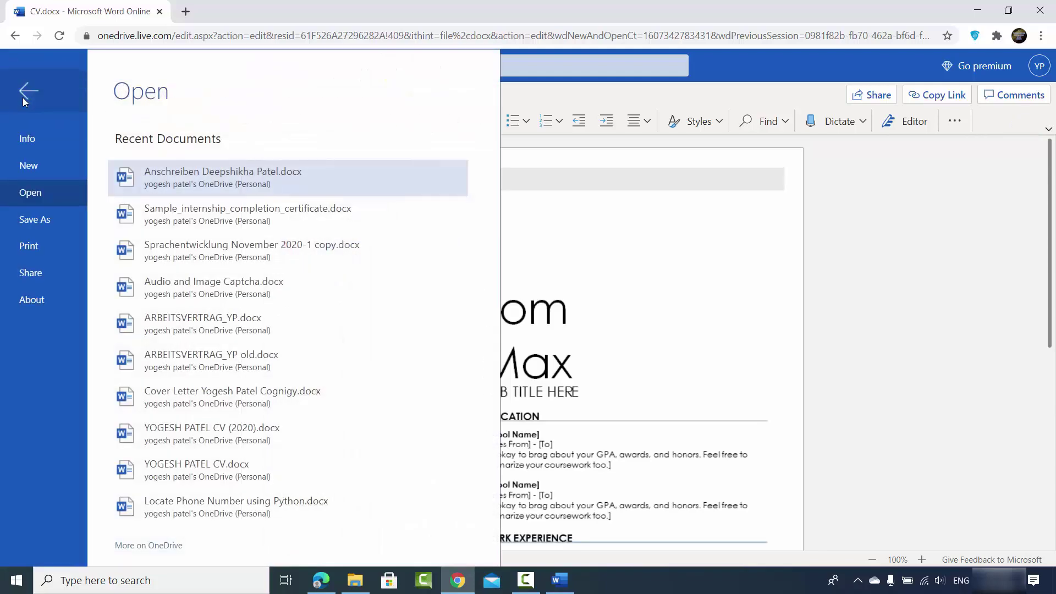
{"action": "left_click", "coordinate": [37, 223]}
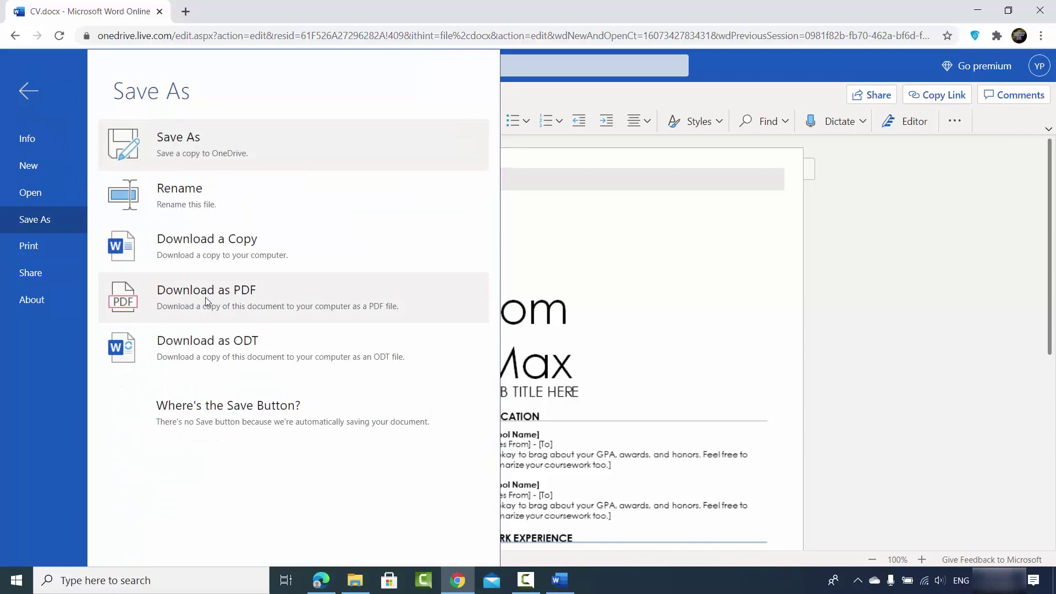
{"action": "left_click", "coordinate": [189, 302]}
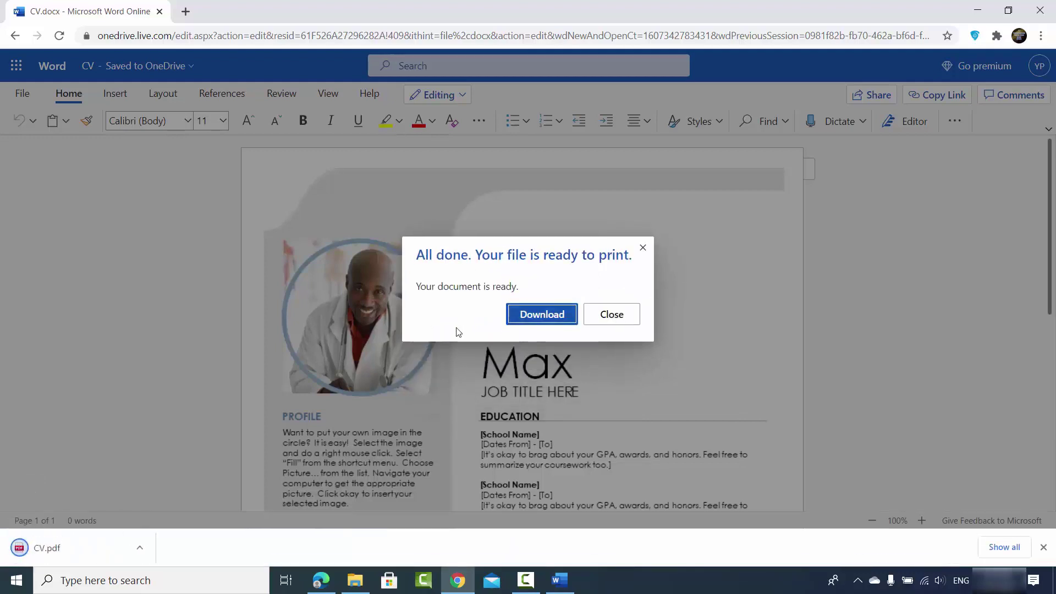
Step: Open the downloaded CV.pdf in Chrome and scroll through the résumé
{"action": "left_click", "coordinate": [63, 548]}
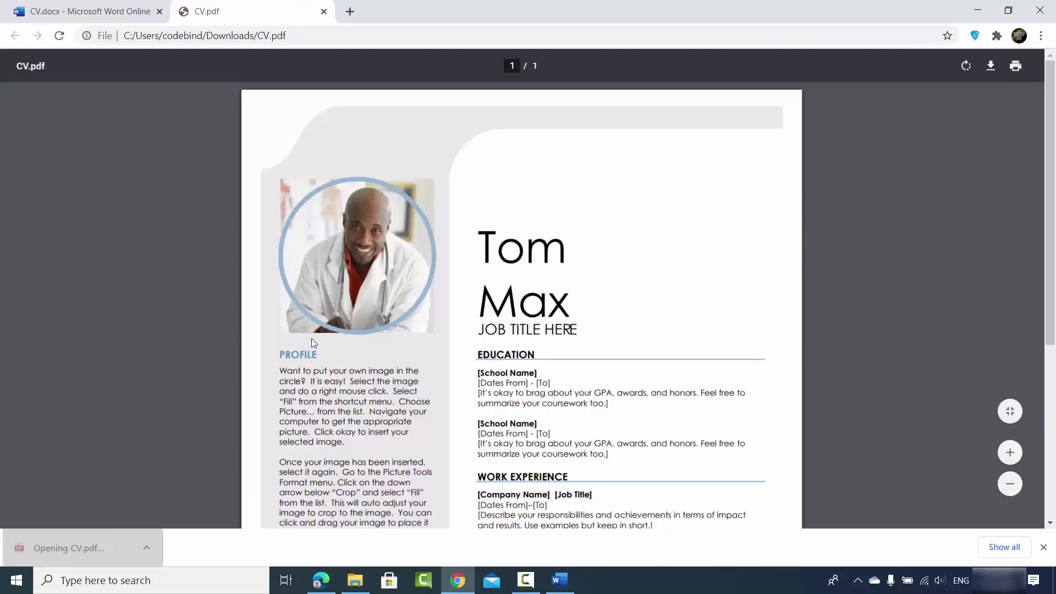
{"action": "scroll", "coordinate": [418, 270], "scroll_direction": "down", "scroll_amount": 5}
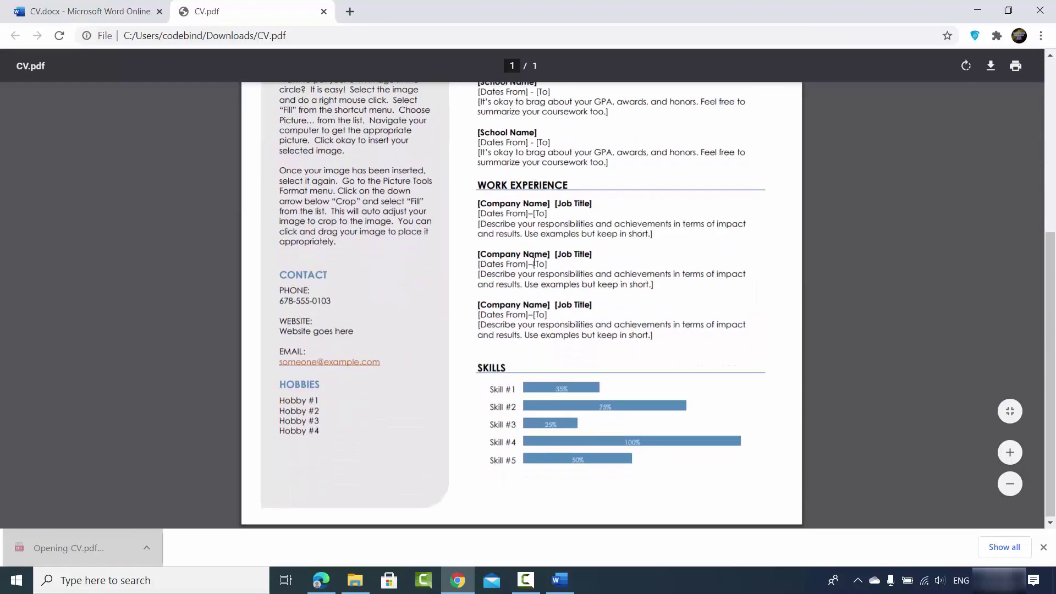
{"action": "scroll", "coordinate": [534, 262], "scroll_direction": "up", "scroll_amount": 5}
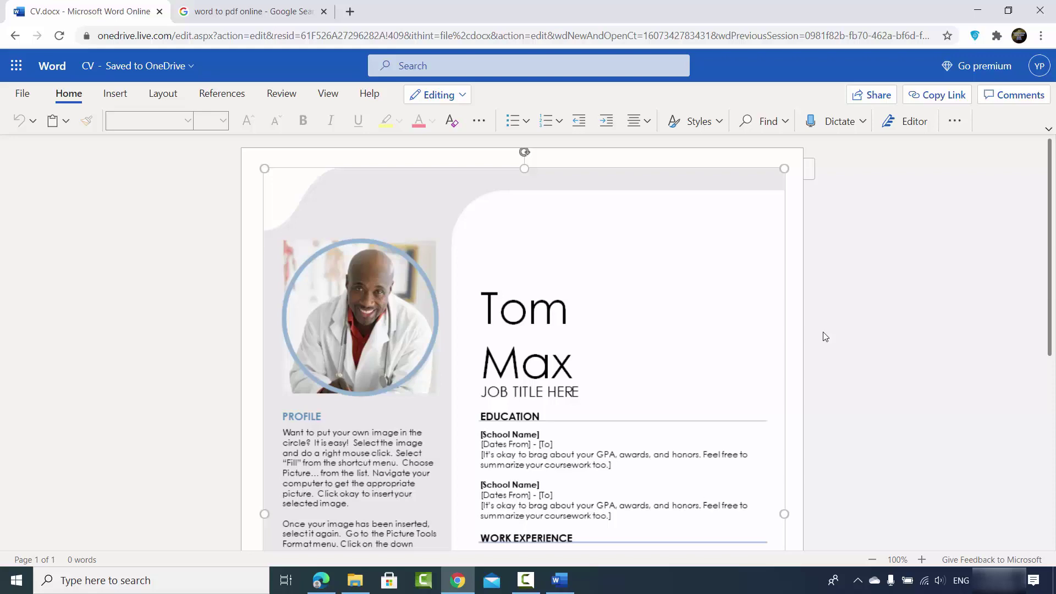
Step: Open the Adobe Acrobat result from the 'word to pdf online' search in a new tab
{"action": "left_click", "coordinate": [269, 6]}
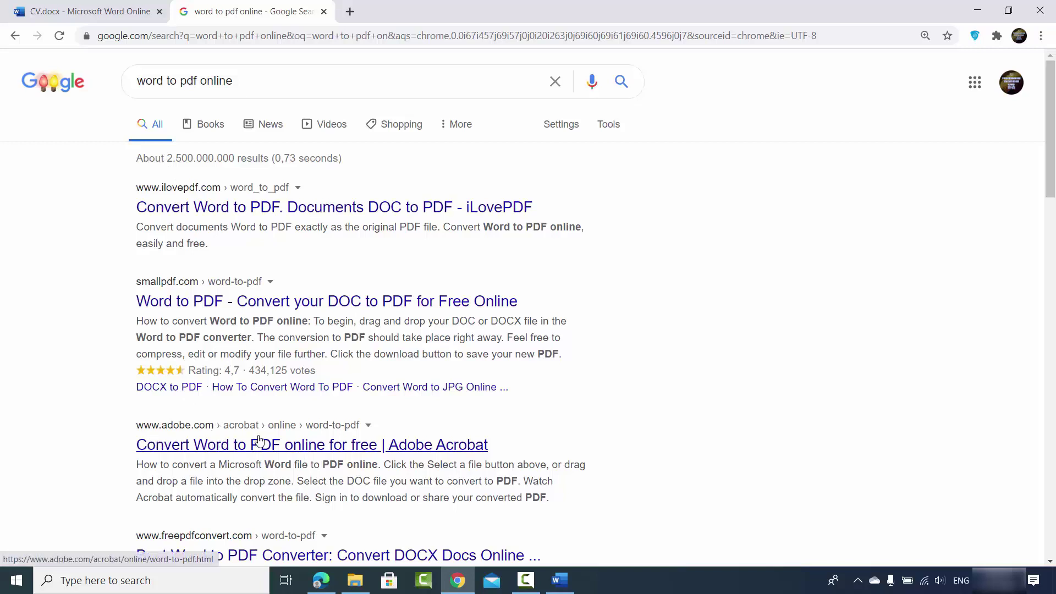
{"action": "middle_click", "coordinate": [203, 444]}
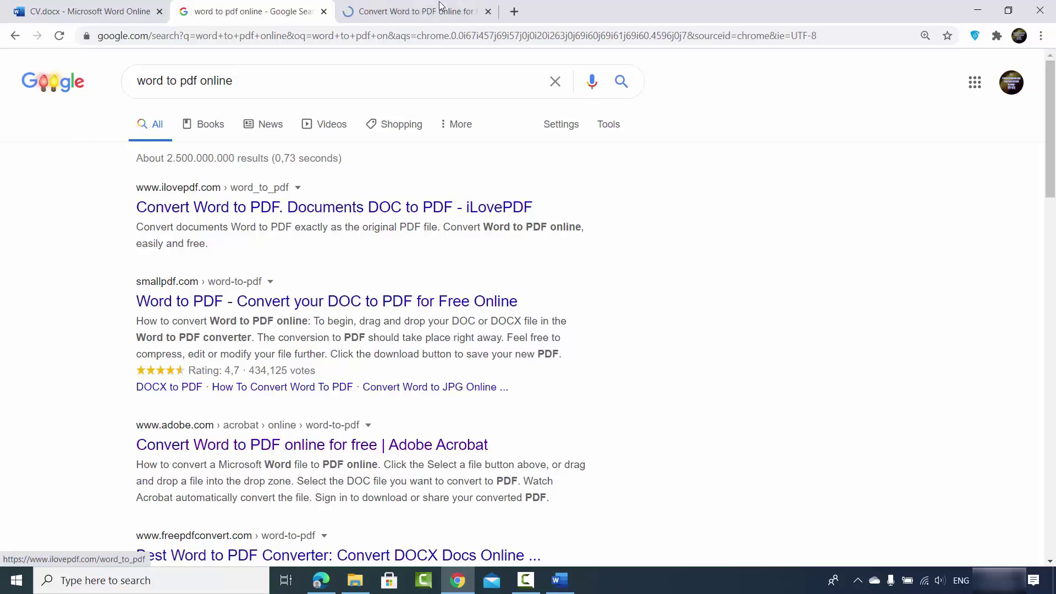
{"action": "left_click", "coordinate": [383, 16]}
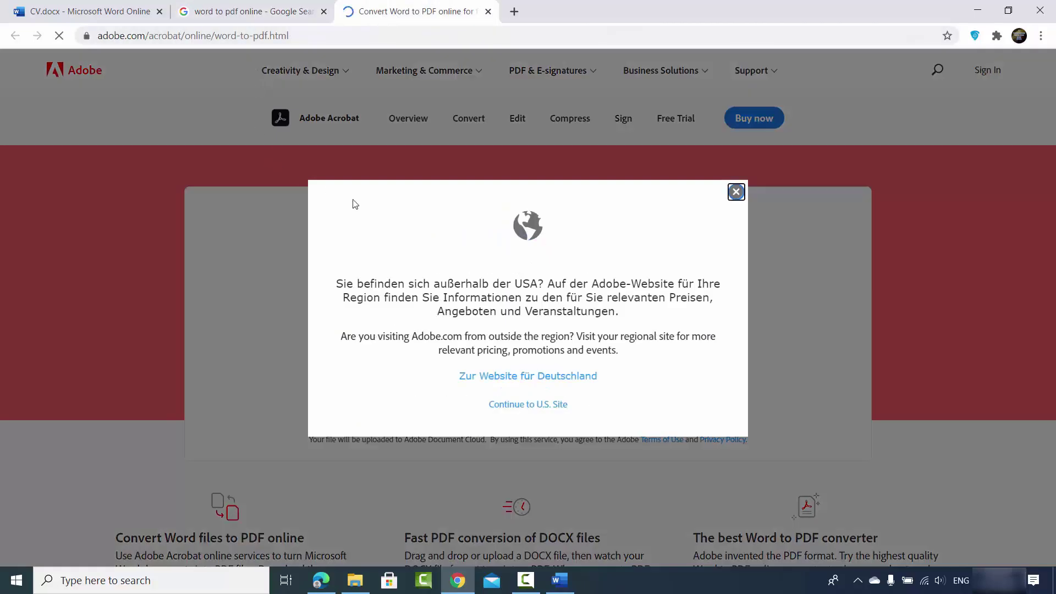
Step: Dismiss the region prompt and upload CV.docx to Adobe's Word-to-PDF converter
{"action": "left_click", "coordinate": [736, 192]}
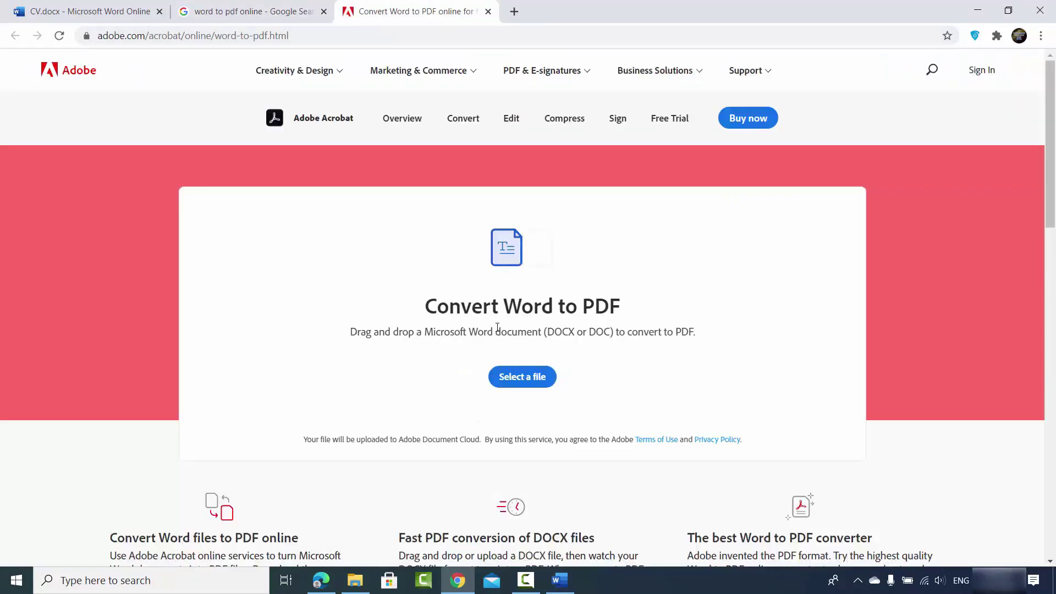
{"action": "left_click", "coordinate": [515, 379]}
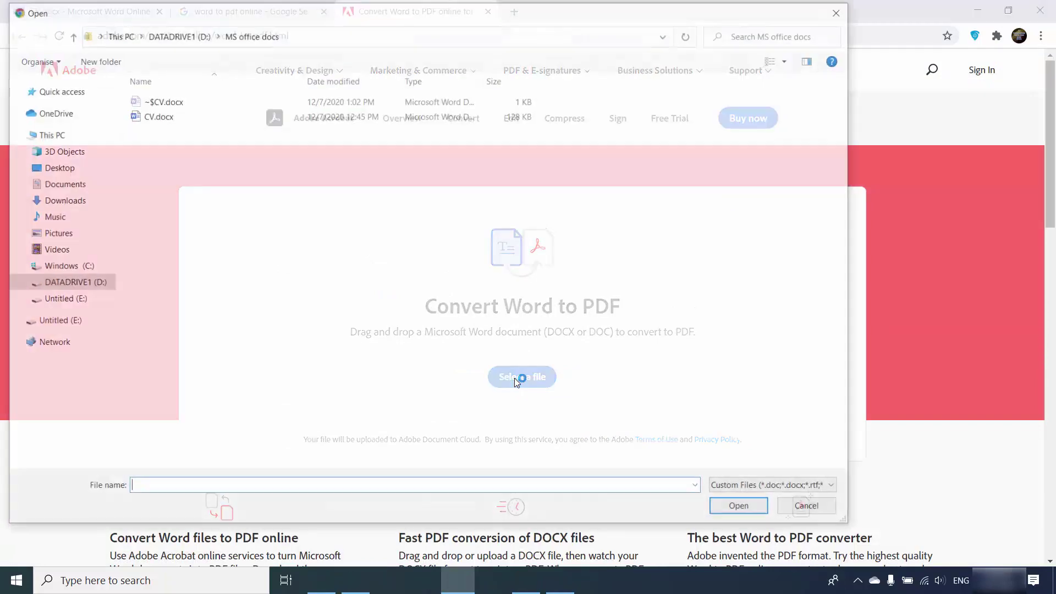
{"action": "left_click", "coordinate": [166, 121]}
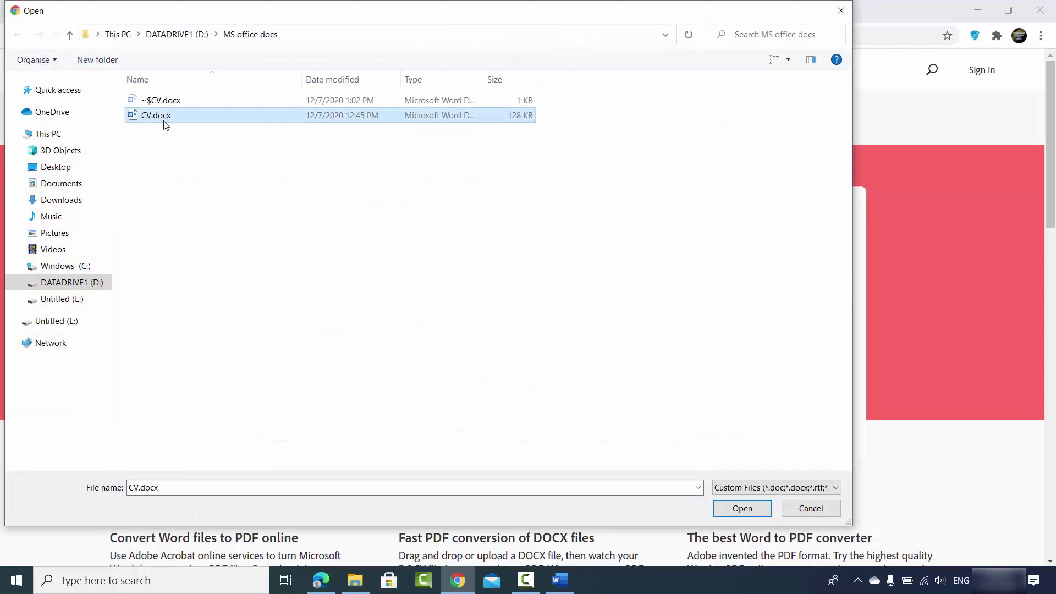
{"action": "left_click", "coordinate": [738, 507]}
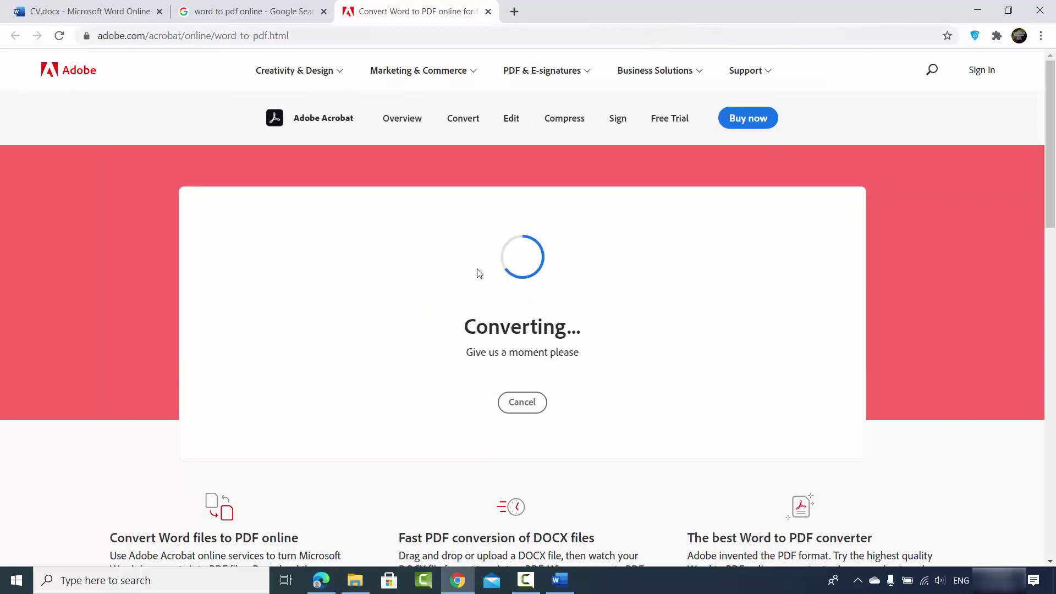
Step: Download the converted résumé from Adobe Acrobat as CV (1).pdf
{"action": "left_click", "coordinate": [319, 35]}
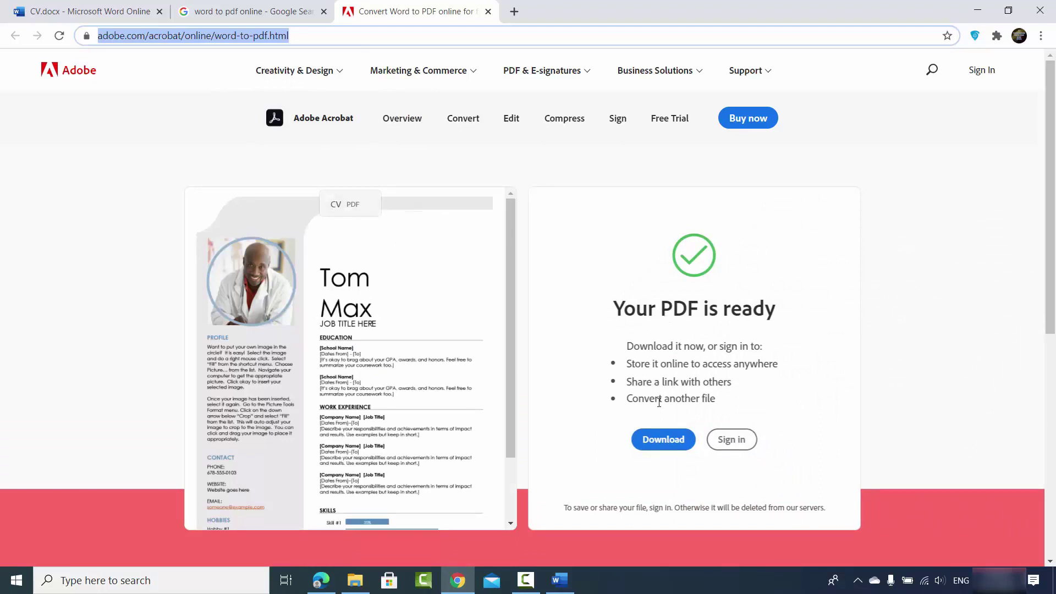
{"action": "left_click", "coordinate": [660, 445]}
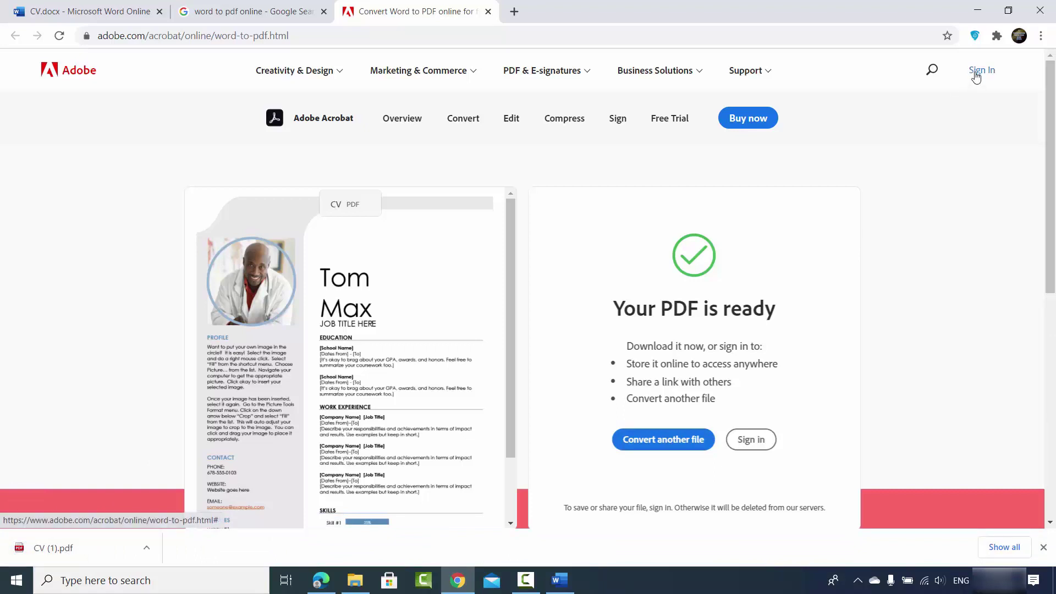
{"action": "left_click", "coordinate": [756, 435]}
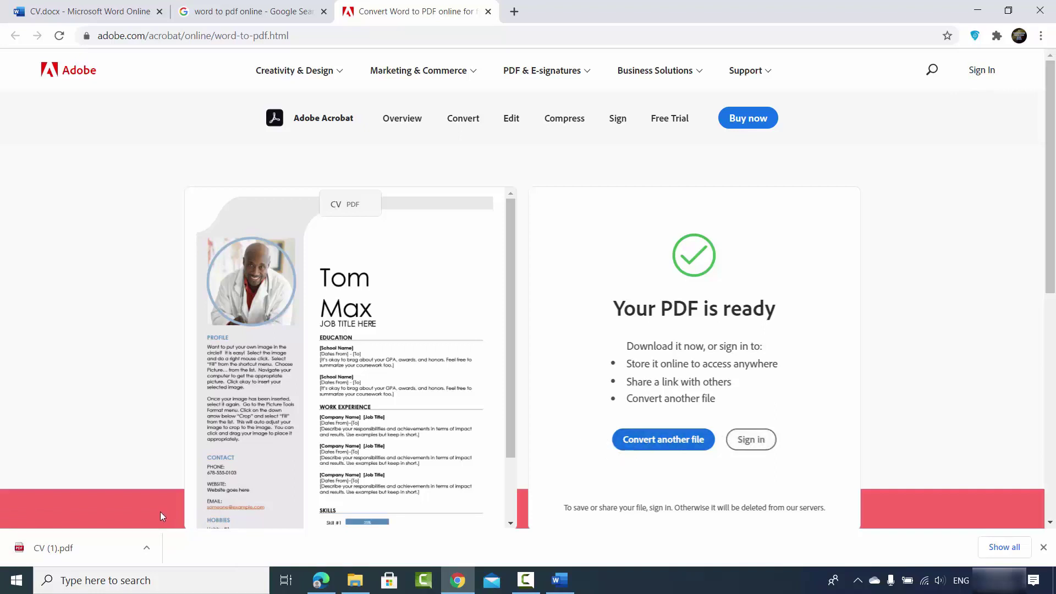
Step: Open CV (1).pdf from Chrome's download bar and scroll through the one-page résumé
{"action": "left_click", "coordinate": [132, 547]}
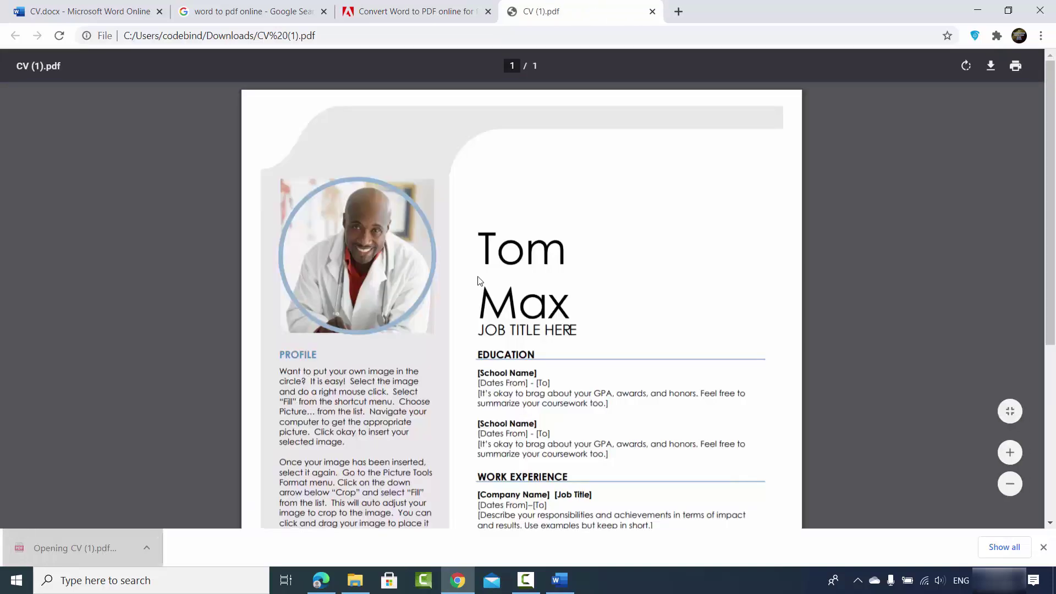
{"action": "scroll", "coordinate": [664, 200], "scroll_direction": "down", "scroll_amount": 5}
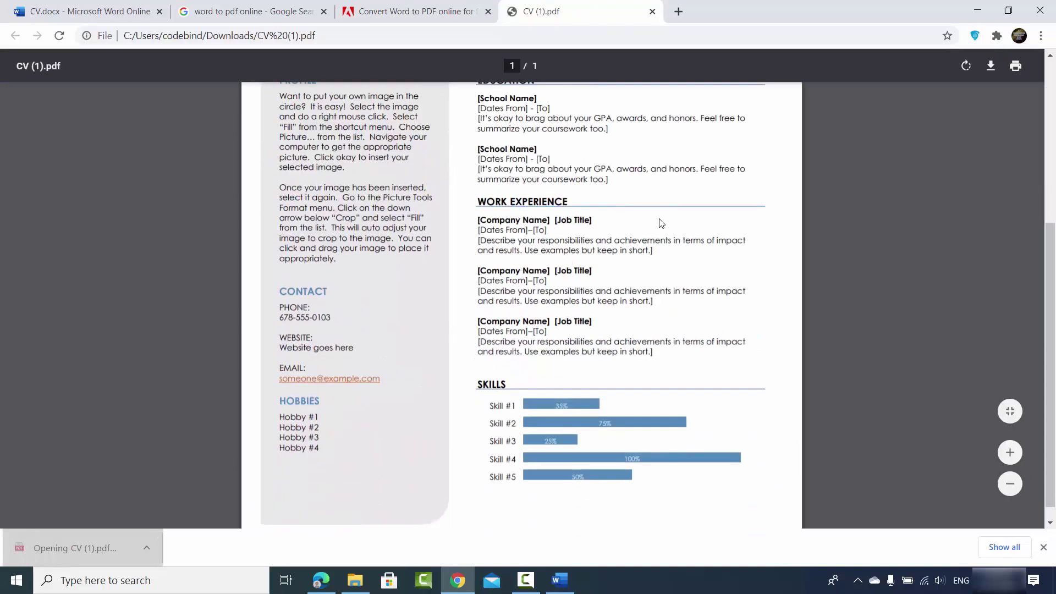
{"action": "scroll", "coordinate": [661, 223], "scroll_direction": "up", "scroll_amount": 4}
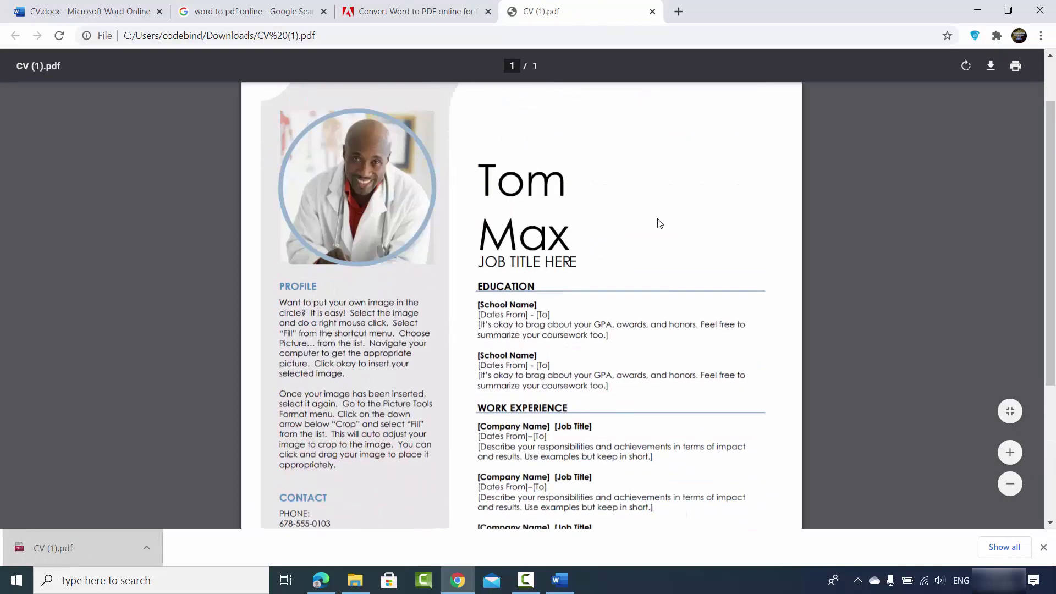